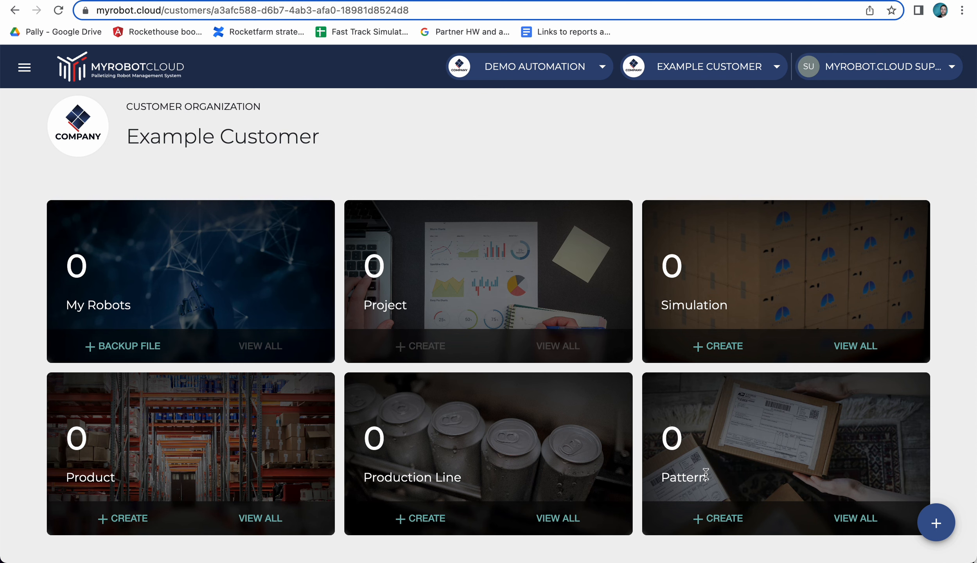
# Step: Create a new palletizing pattern for the customer organization
pyautogui.scroll(-1, 706, 474)
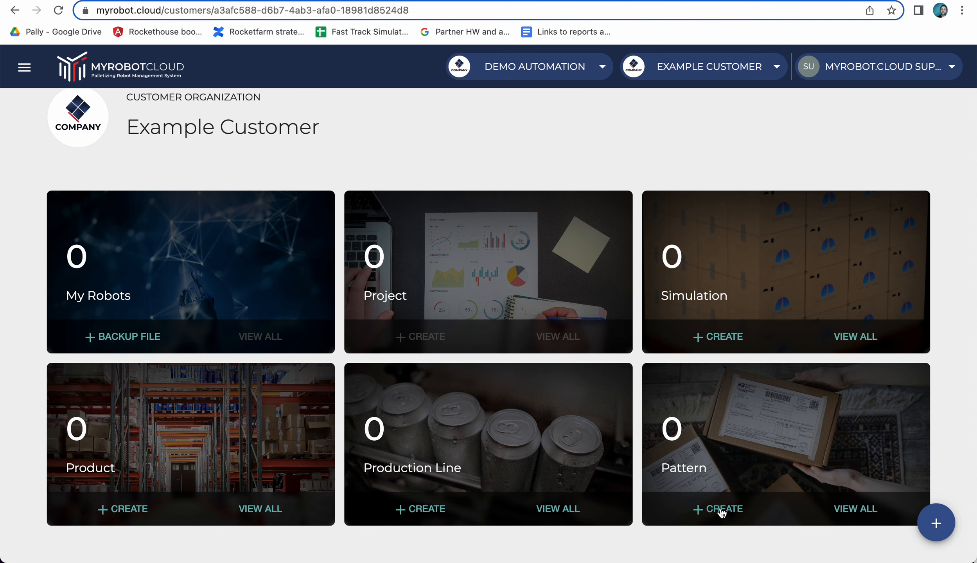
pyautogui.click(722, 510)
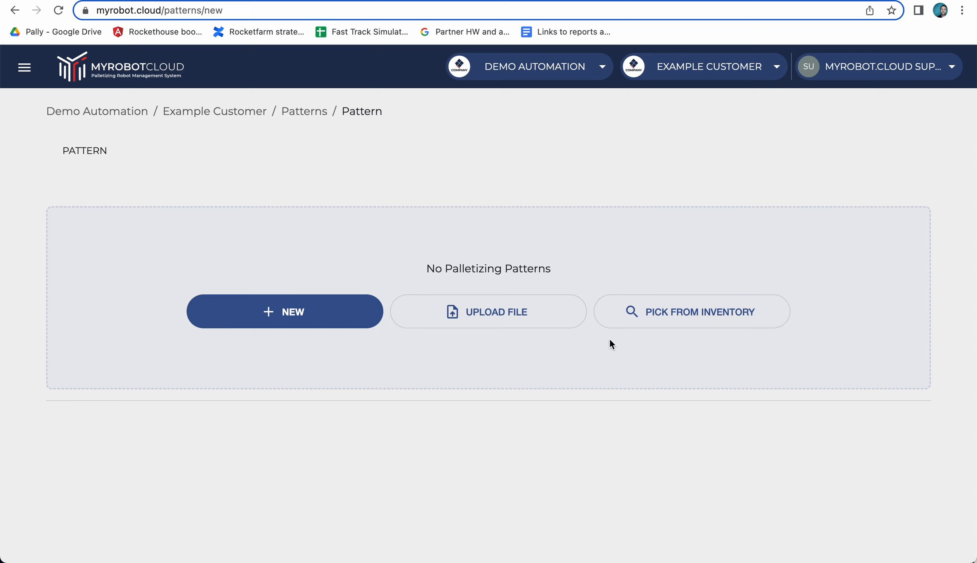
pyautogui.click(333, 315)
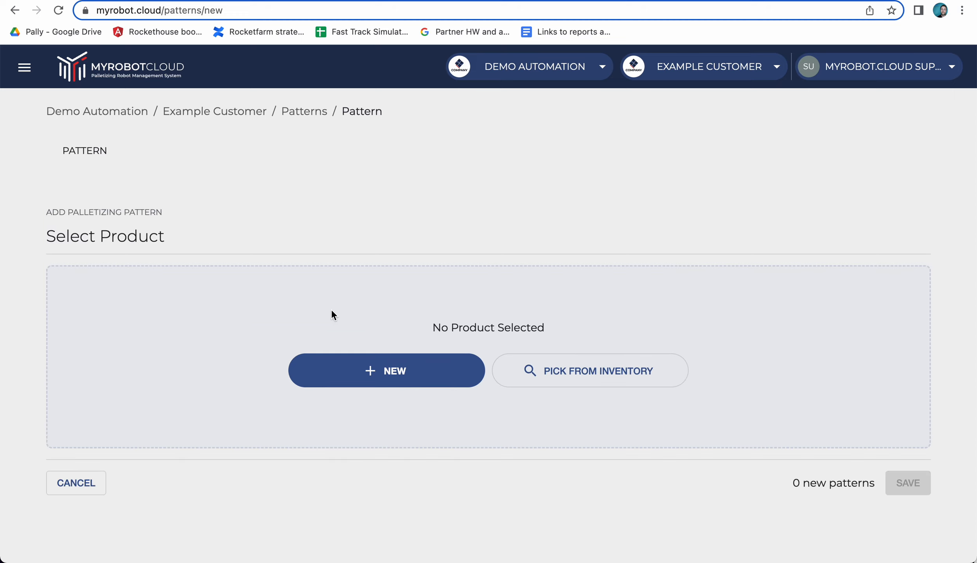
# Step: Add a new product to the pattern and name it "Product demo"
pyautogui.scroll(-2, 331, 315)
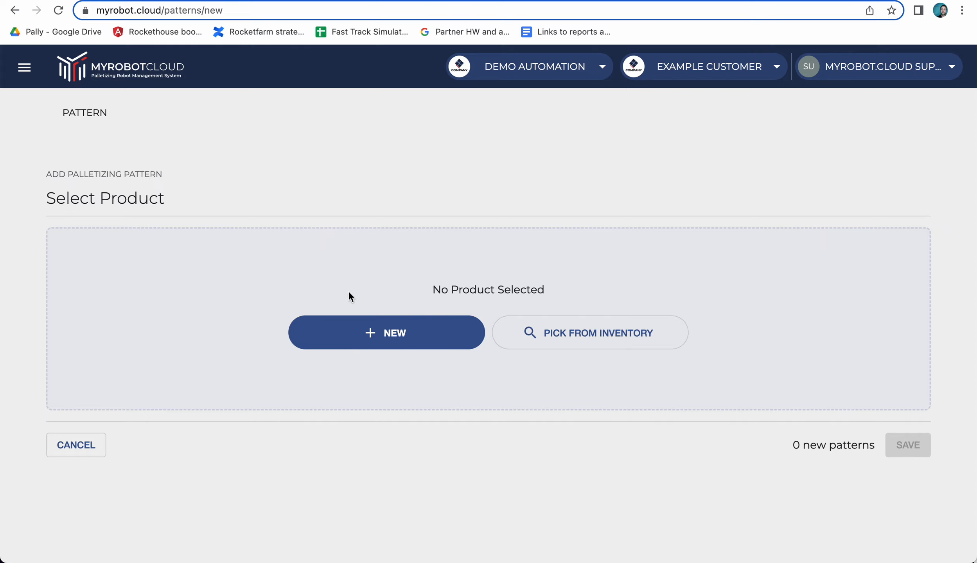
pyautogui.click(418, 335)
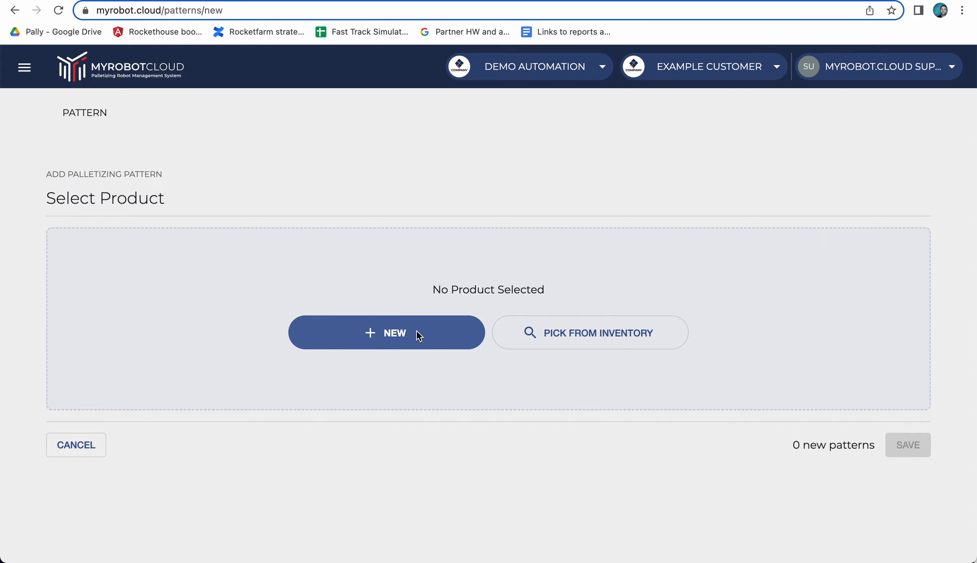
pyautogui.scroll(-3, 37, 428)
pyautogui.scroll(-1, 35, 433)
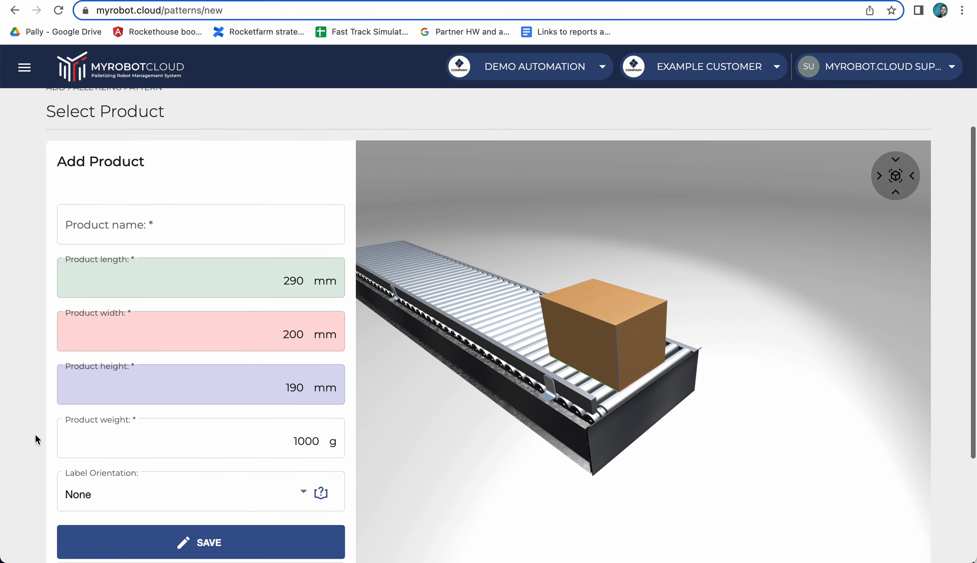
pyautogui.click(158, 224)
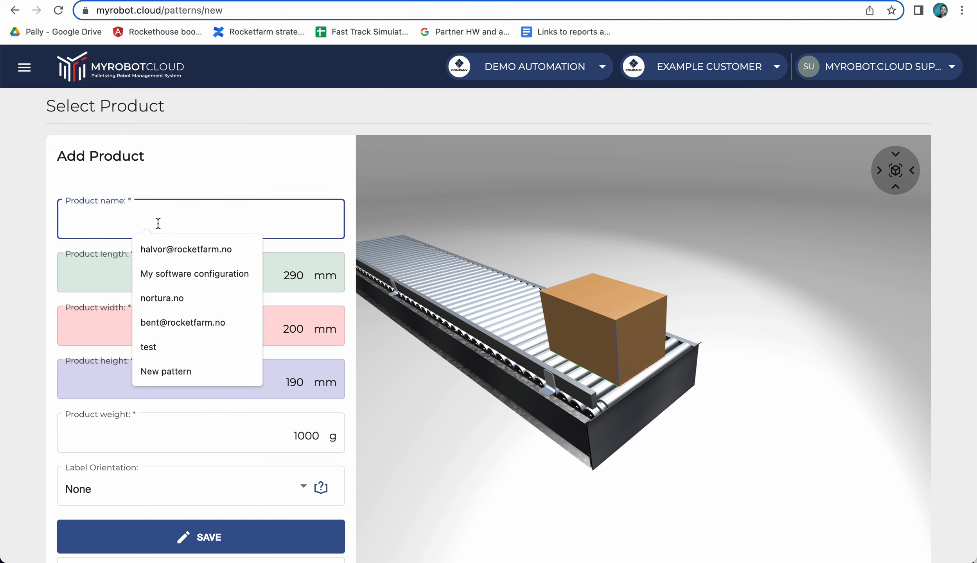
pyautogui.write('Product demo')
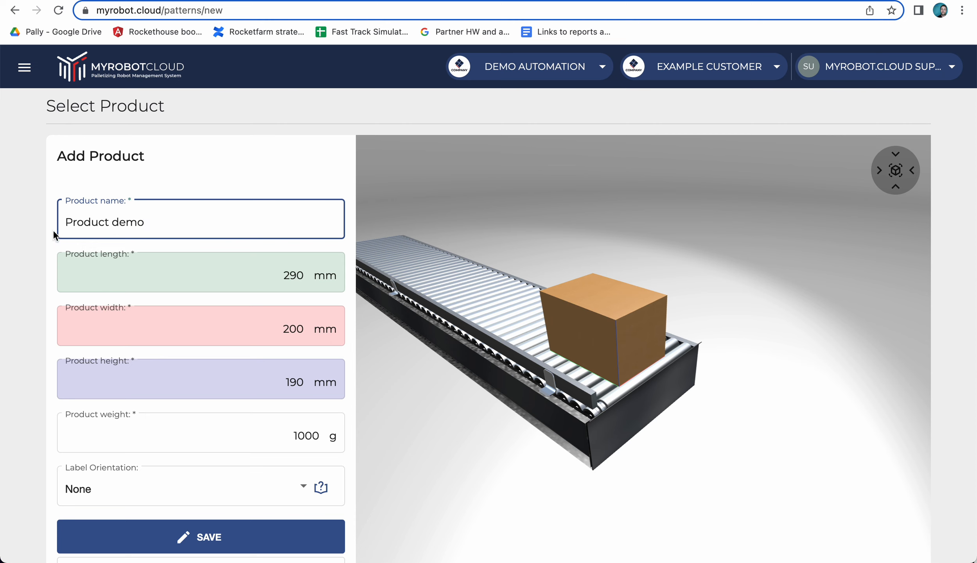
pyautogui.click(28, 263)
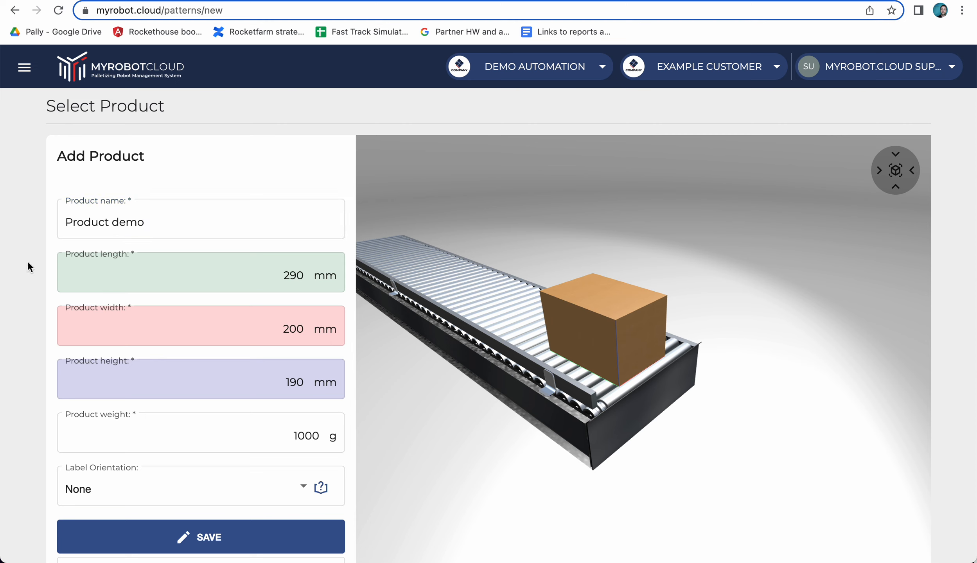
# Step: Set the product length to 300 mm and the product width to 240 mm
pyautogui.doubleClick(296, 278)
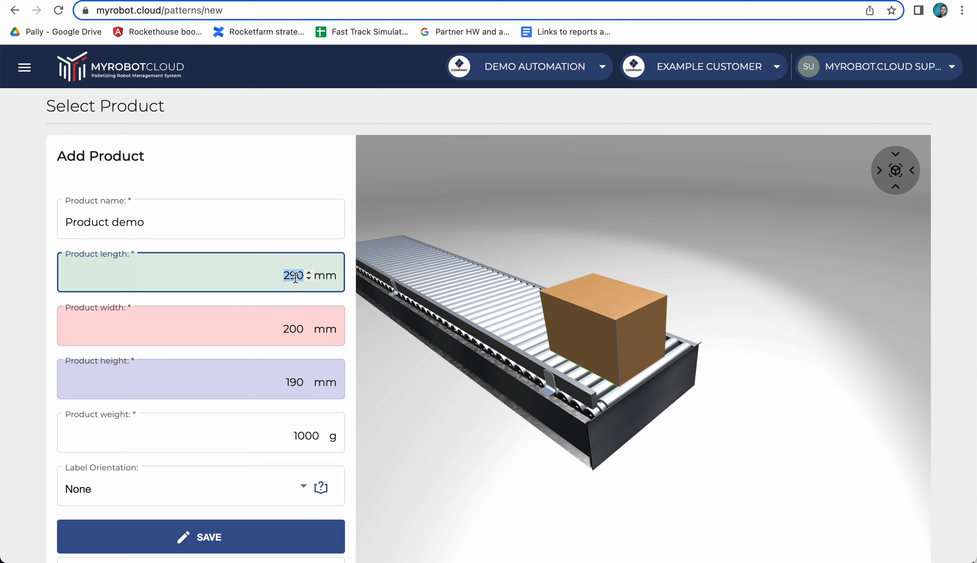
pyautogui.write('300')
pyautogui.doubleClick(289, 330)
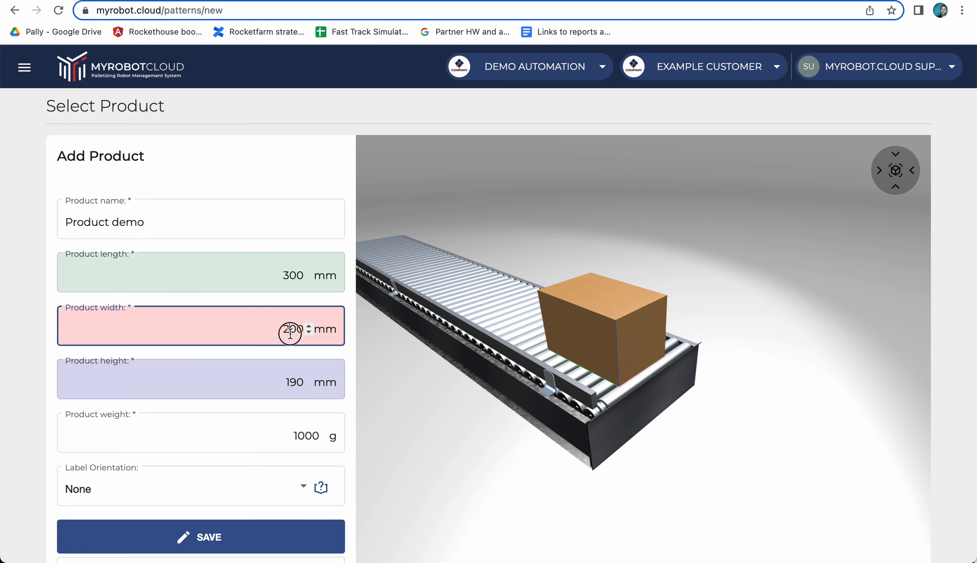
pyautogui.write('240')
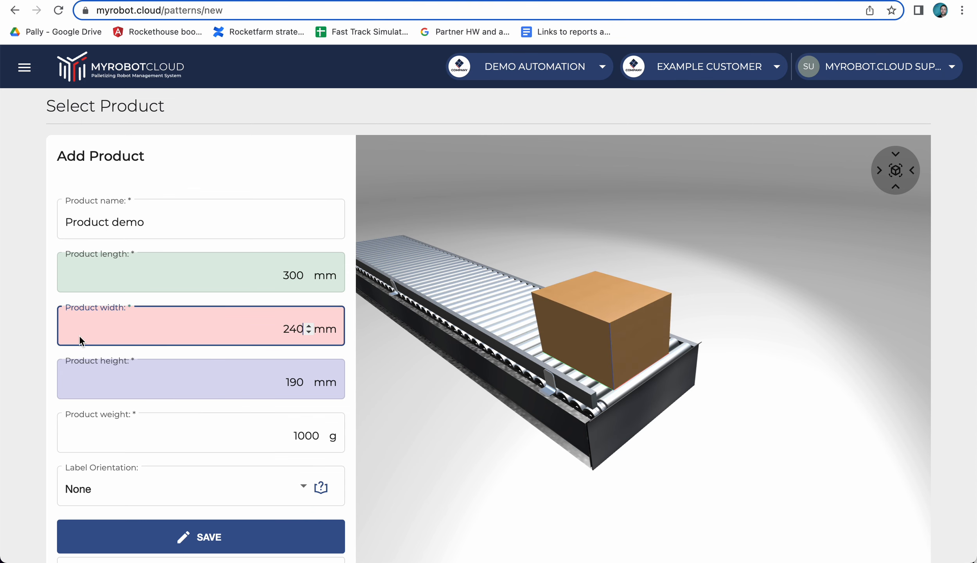
pyautogui.click(15, 411)
# Step: Set the product weight to 3000 g
pyautogui.scroll(-2, 15, 411)
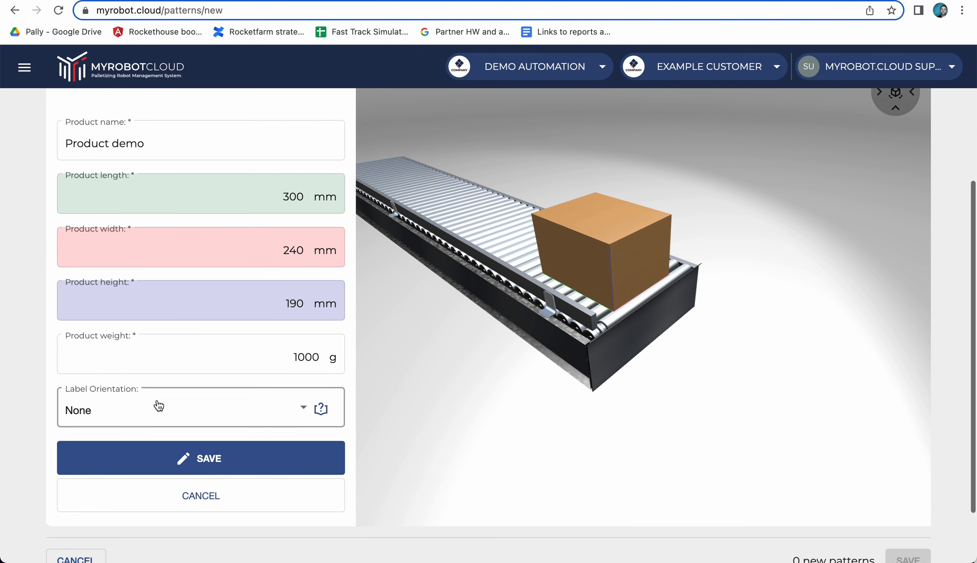
pyautogui.doubleClick(307, 358)
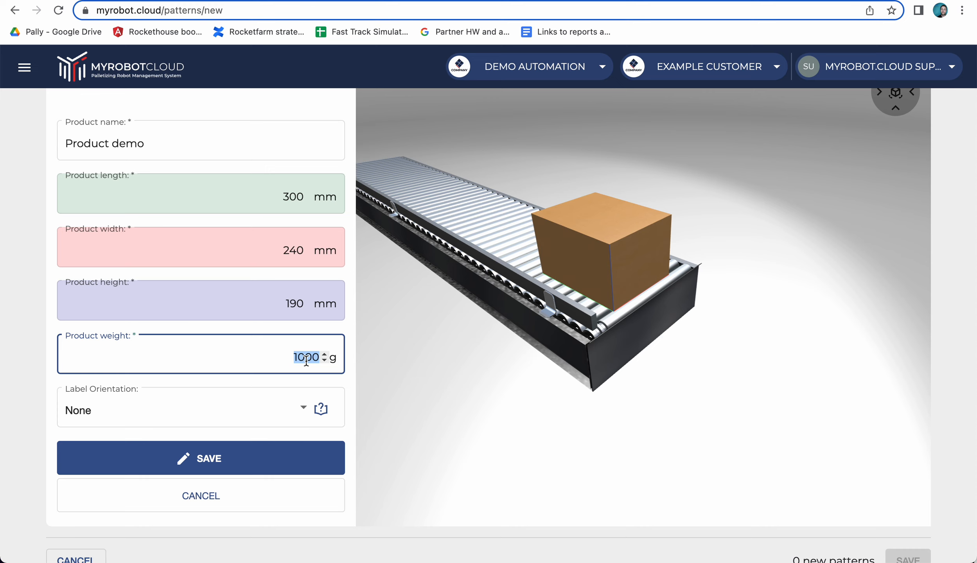
pyautogui.write('30')
pyautogui.click(30, 360)
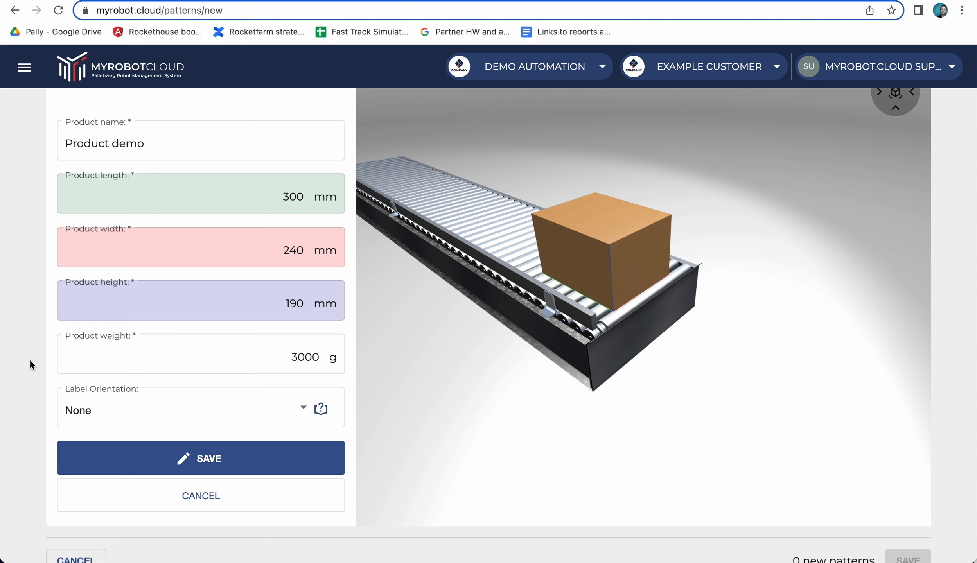
# Step: Set the product's label orientation to Right and save the product
pyautogui.scroll(1, 30, 364)
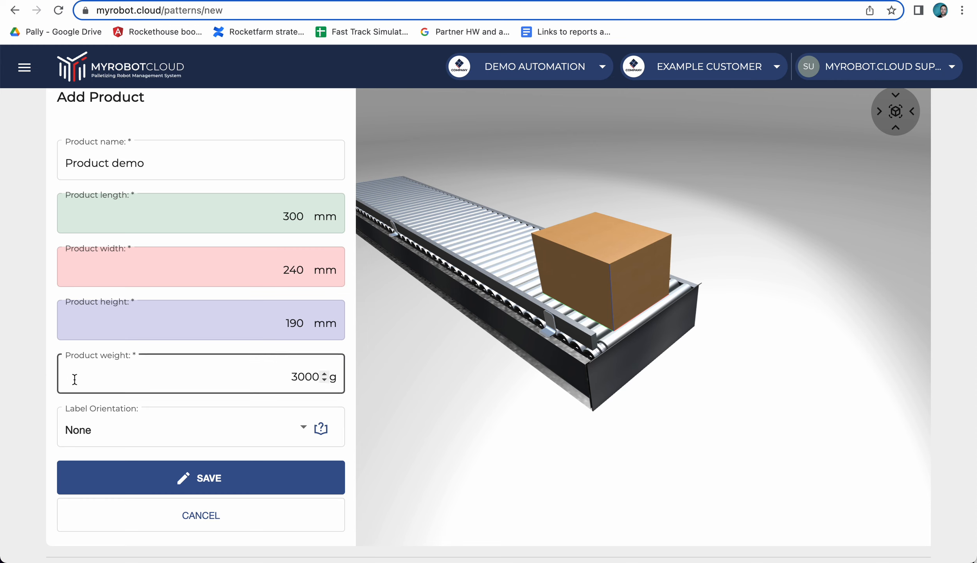
pyautogui.click(197, 436)
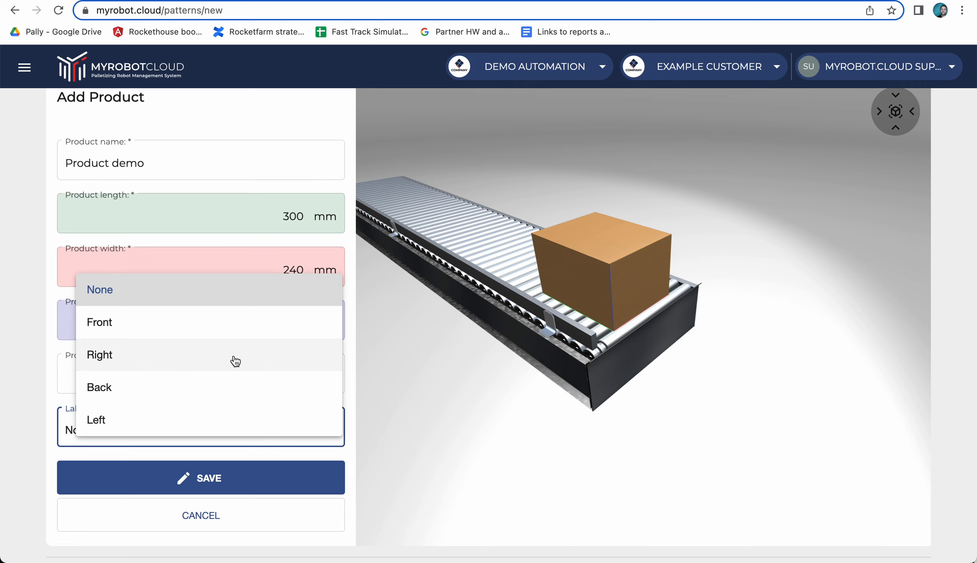
pyautogui.click(234, 359)
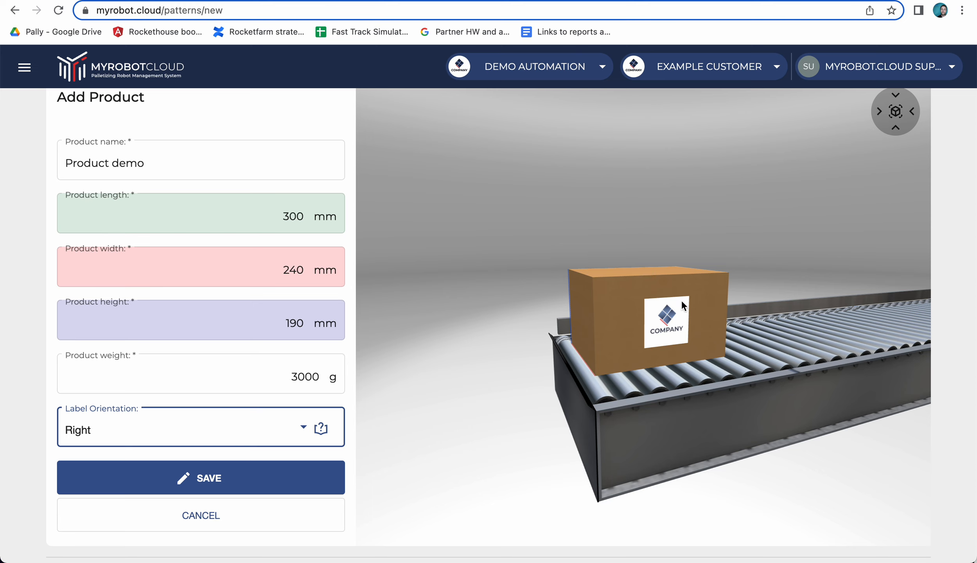
pyautogui.click(284, 482)
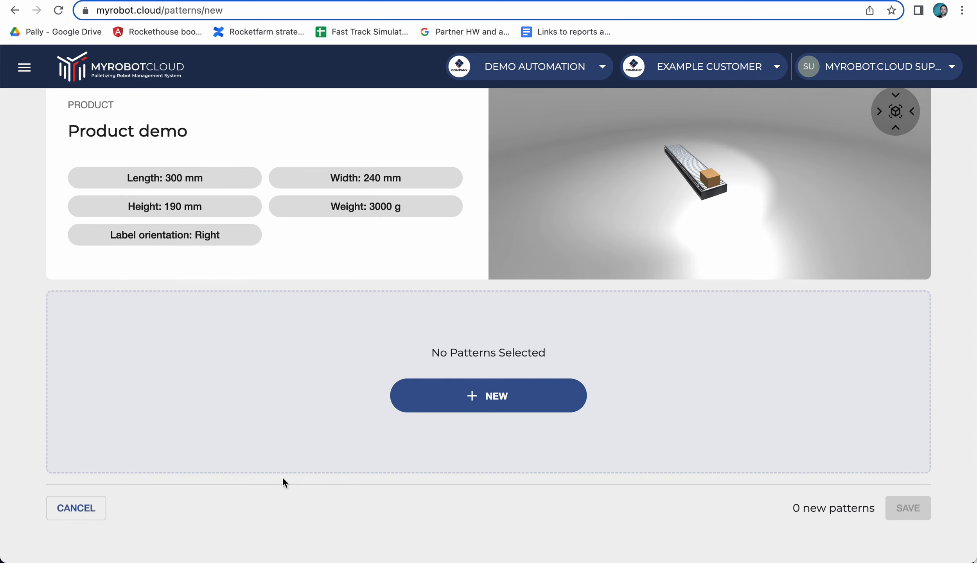
# Step: Start a new pattern for the saved product
pyautogui.scroll(2, 42, 252)
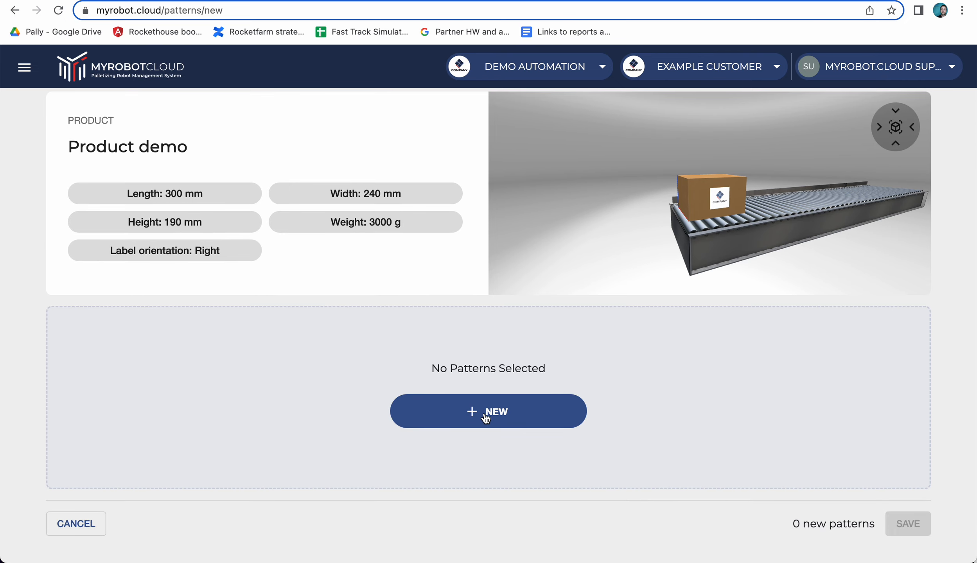
pyautogui.click(515, 415)
pyautogui.scroll(-1, 33, 375)
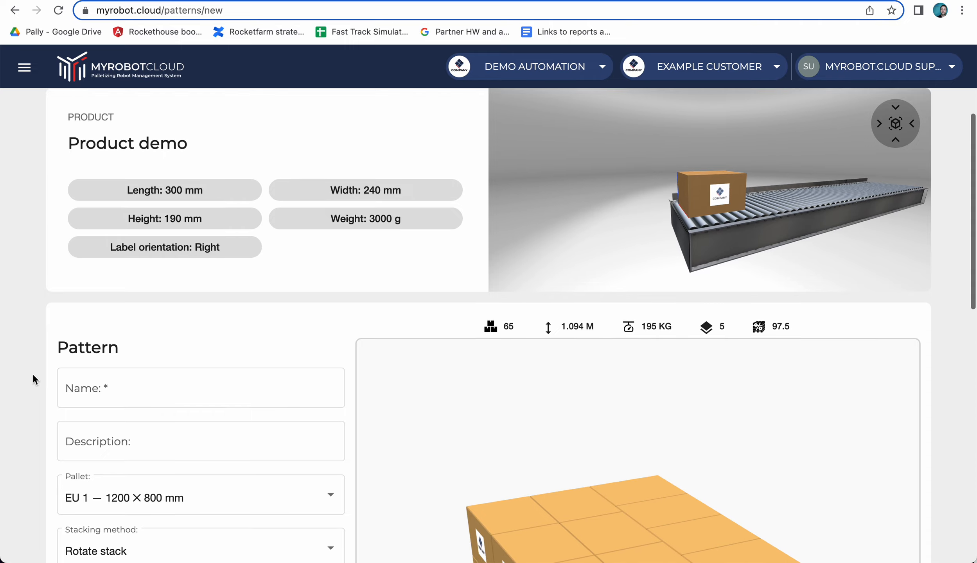
# Step: Examine the pattern settings and view the stacked pallet preview from different angles
pyautogui.scroll(-10, 33, 376)
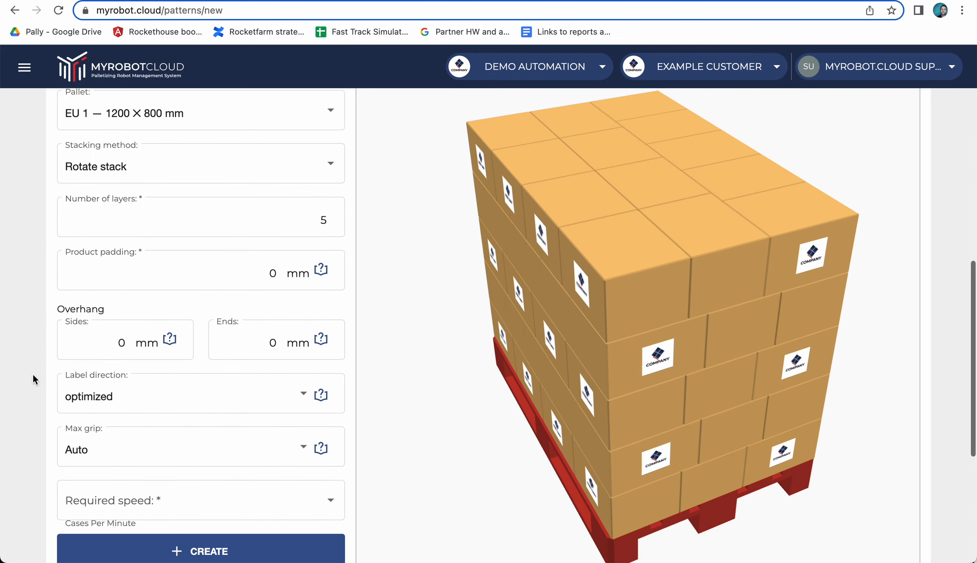
pyautogui.scroll(-1, 33, 375)
pyautogui.moveTo(584, 458); pyautogui.dragTo(591, 432)
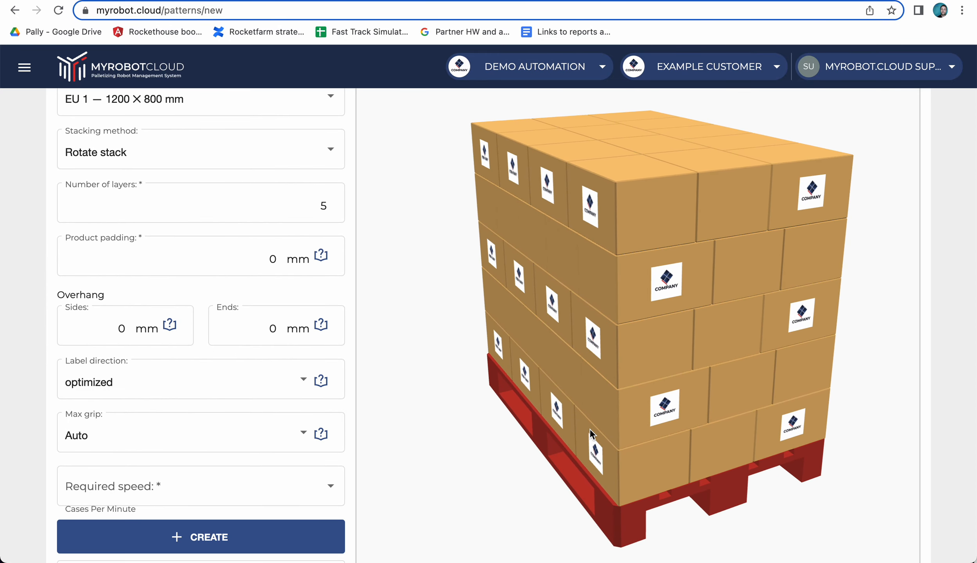
pyautogui.moveTo(731, 403)
pyautogui.mouseDown()
pyautogui.moveTo(702, 410)
pyautogui.moveTo(722, 405)
pyautogui.moveTo(722, 414)
pyautogui.mouseUp()
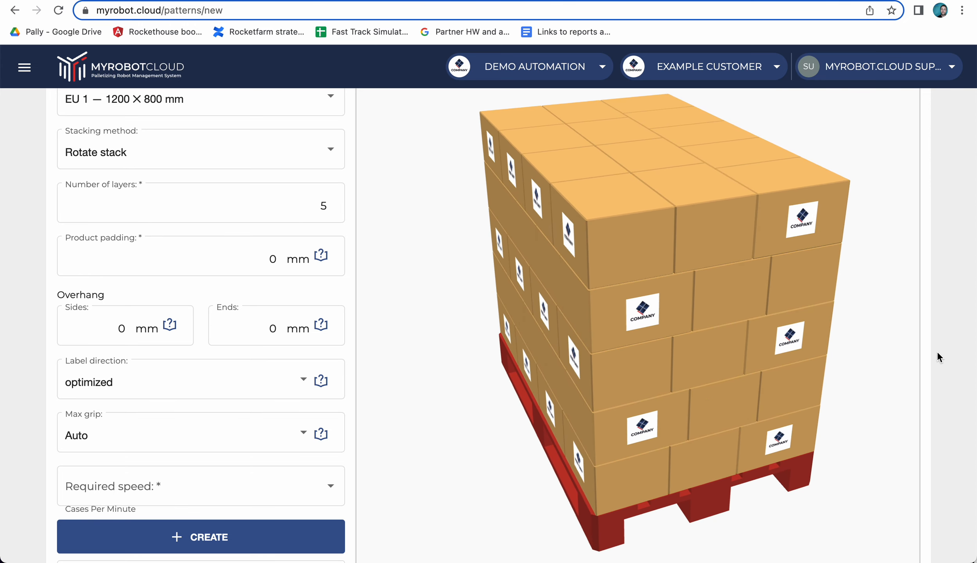
pyautogui.scroll(-1, 937, 354)
pyautogui.scroll(4, 937, 354)
pyautogui.scroll(-10, 937, 354)
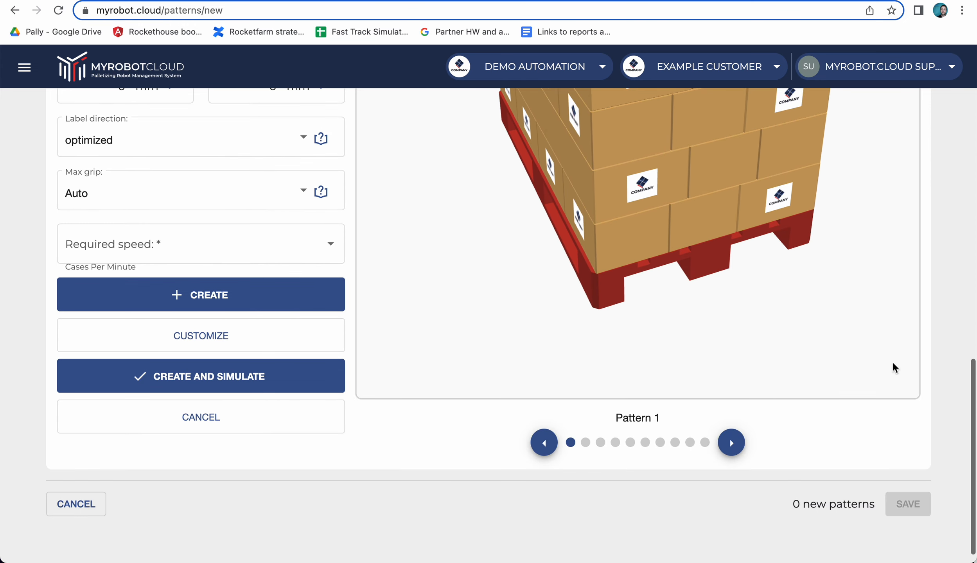
# Step: Compare the next suggested base pattern and its pallet statistics with Pattern 1, ending on Pattern 1
pyautogui.click(734, 443)
pyautogui.scroll(10, 967, 252)
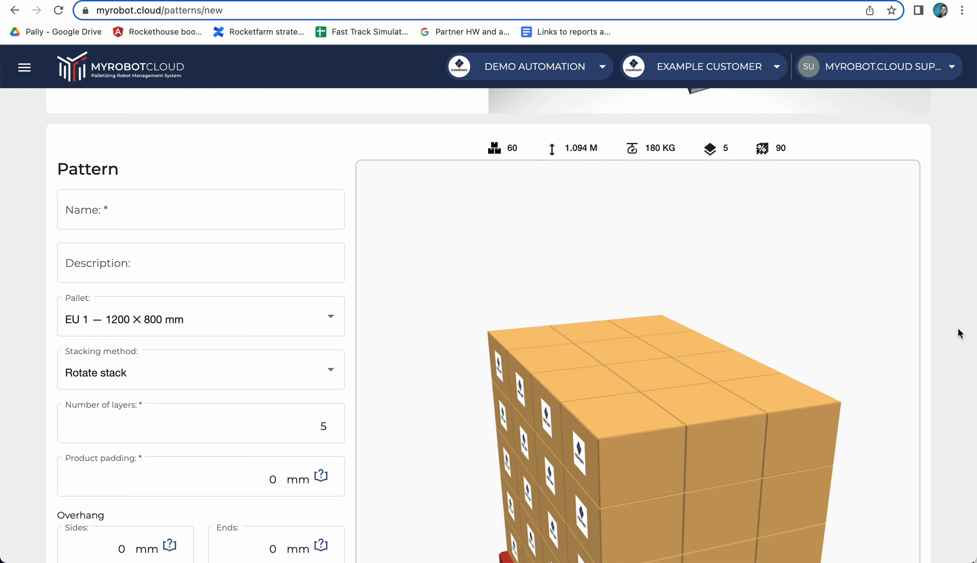
pyautogui.scroll(-6, 958, 334)
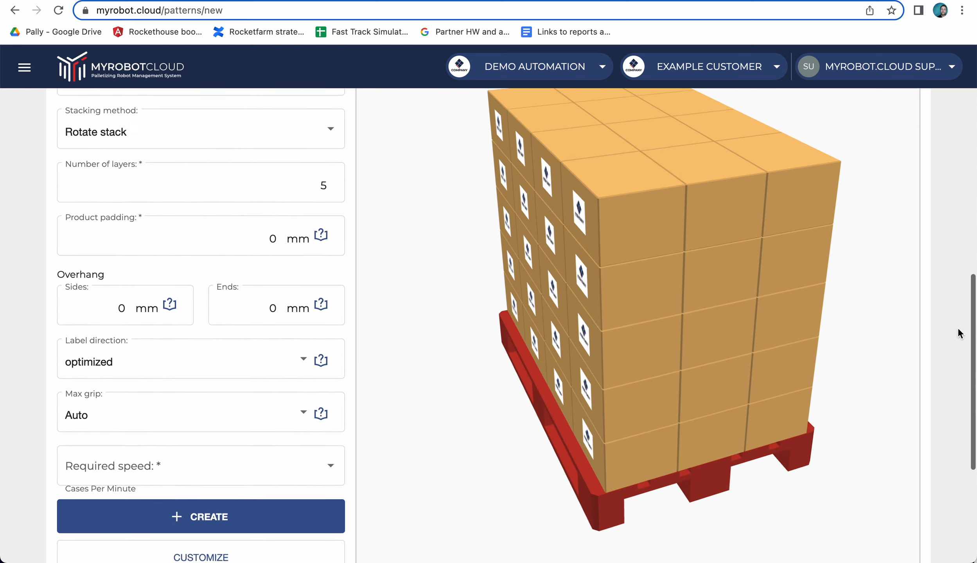
pyautogui.scroll(-3, 959, 334)
pyautogui.click(545, 541)
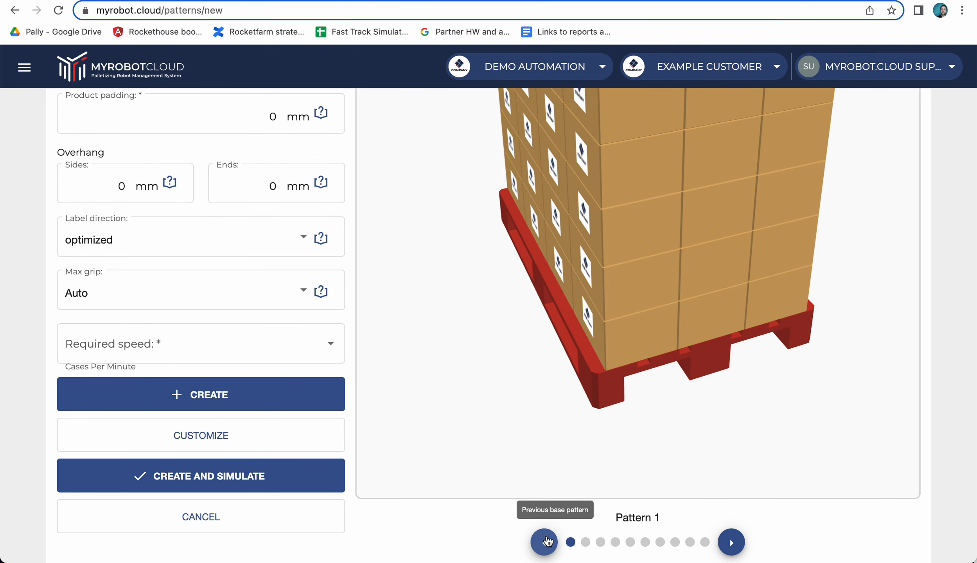
pyautogui.scroll(9, 927, 262)
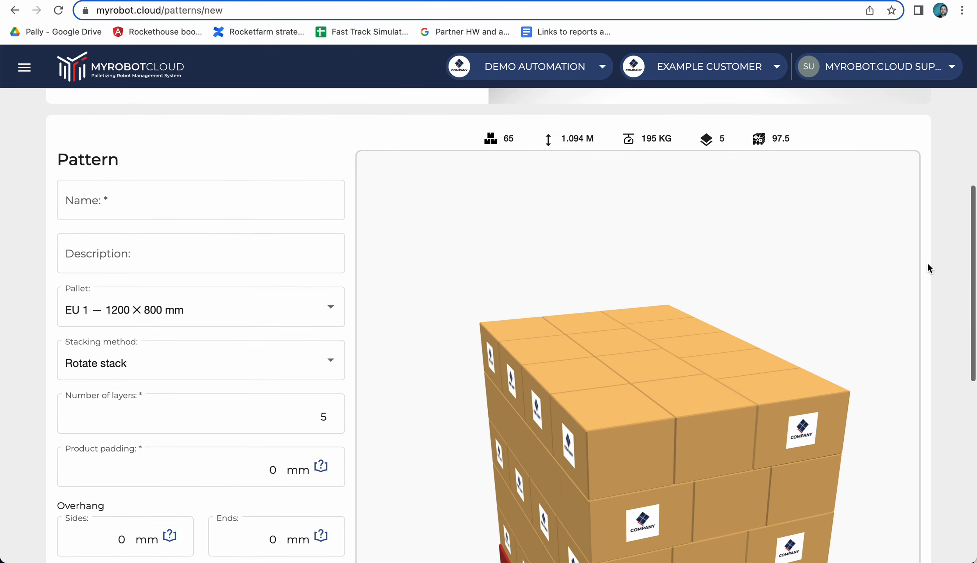
# Step: Try the US 1 — 1219 × 1016 mm pallet and switch back to EU 1 — 1200 × 800 mm
pyautogui.click(215, 314)
pyautogui.click(224, 326)
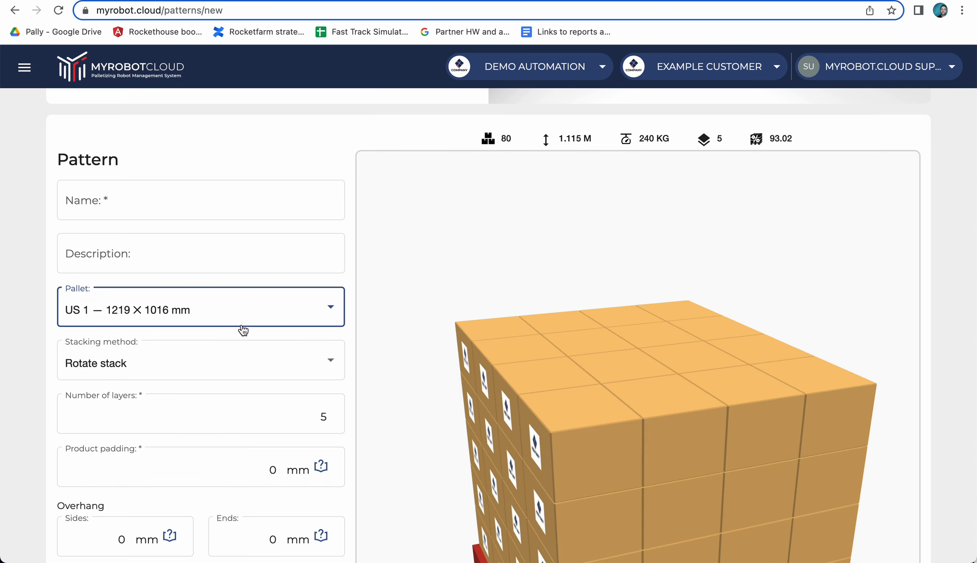
pyautogui.click(224, 312)
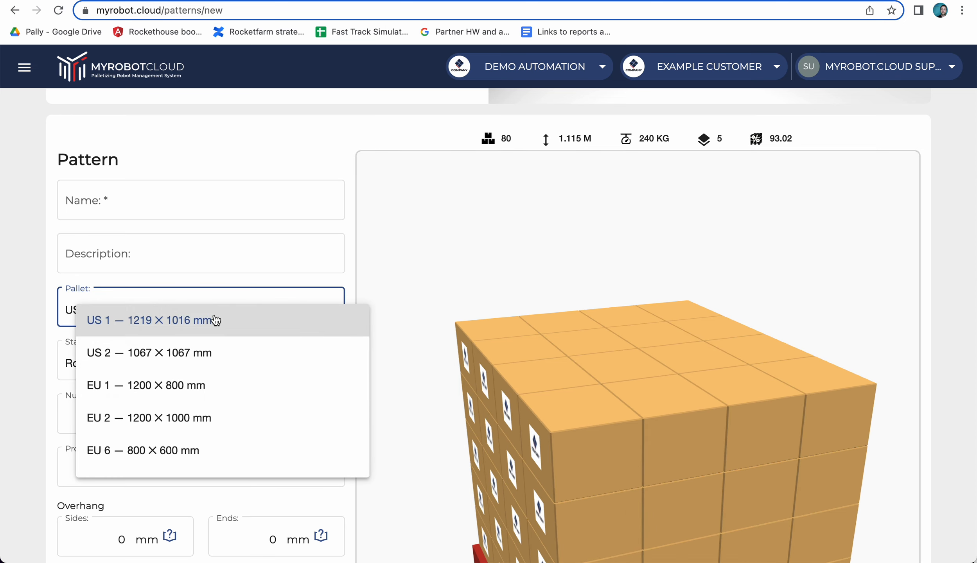
pyautogui.click(191, 386)
# Step: Name the pattern "Demo pattern" and open the stacking method choices
pyautogui.click(143, 202)
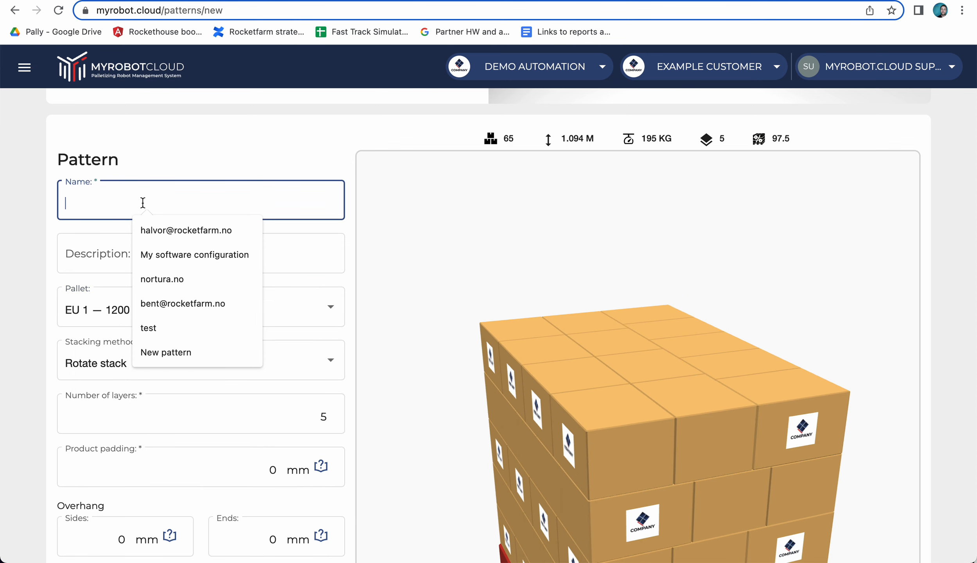
pyautogui.write('Demo pattern')
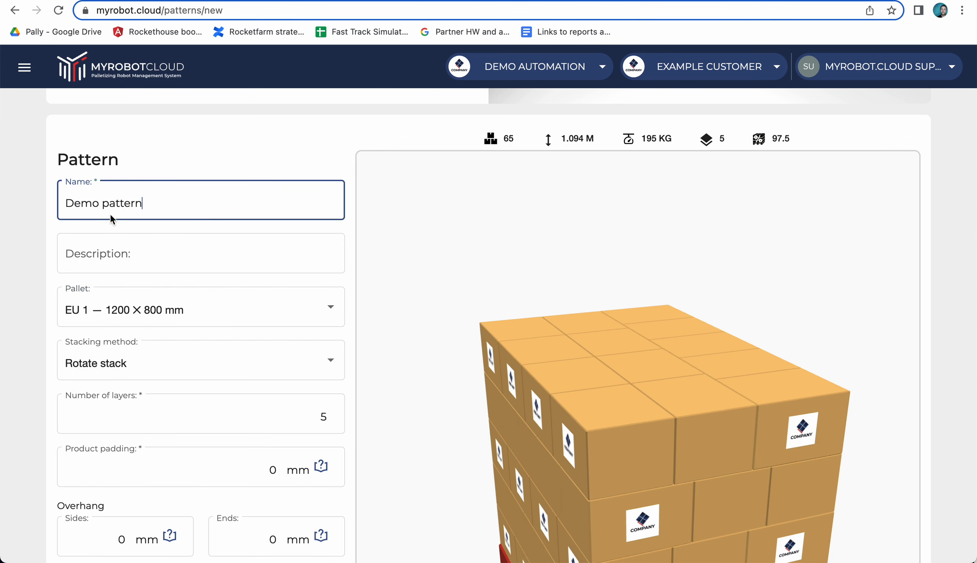
pyautogui.click(25, 328)
pyautogui.scroll(-3, 25, 327)
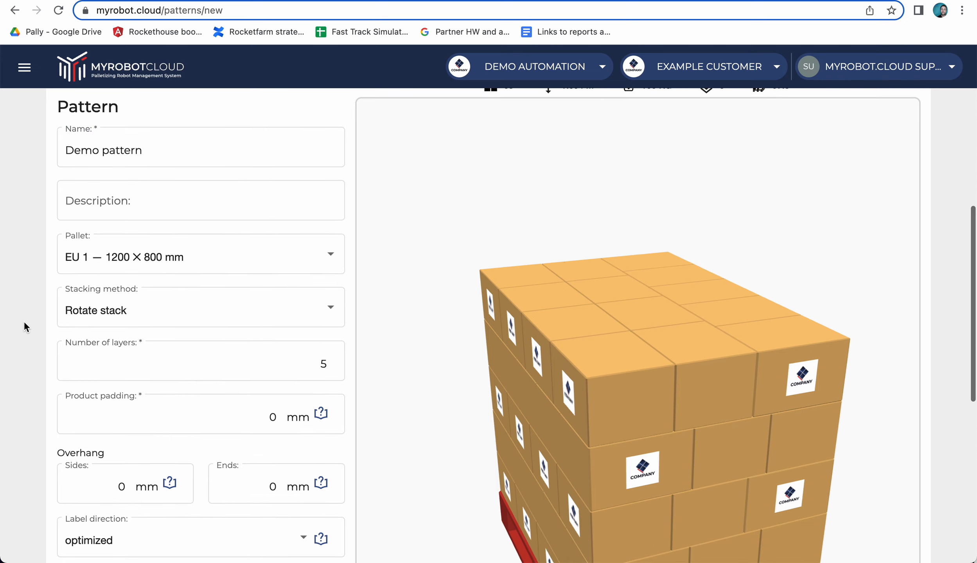
pyautogui.click(106, 314)
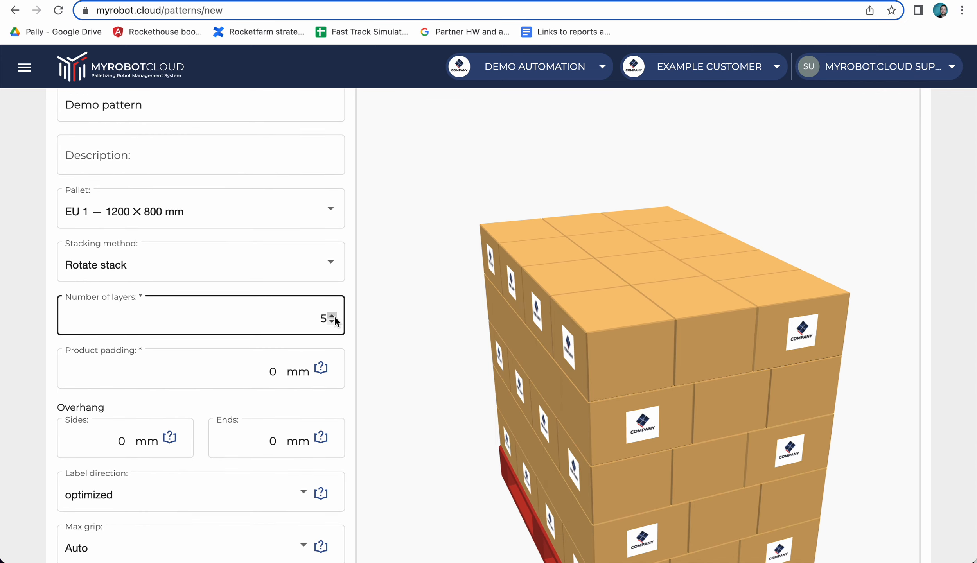
# Step: Set the number of layers to 6 and the label direction to outwards
pyautogui.click(332, 315)
pyautogui.scroll(-3, 956, 330)
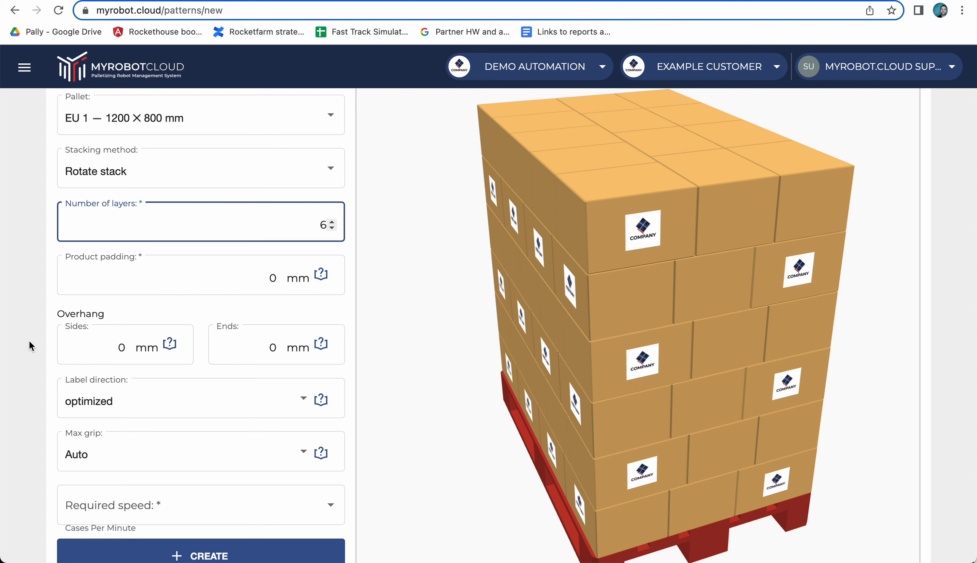
pyautogui.scroll(-2, 29, 340)
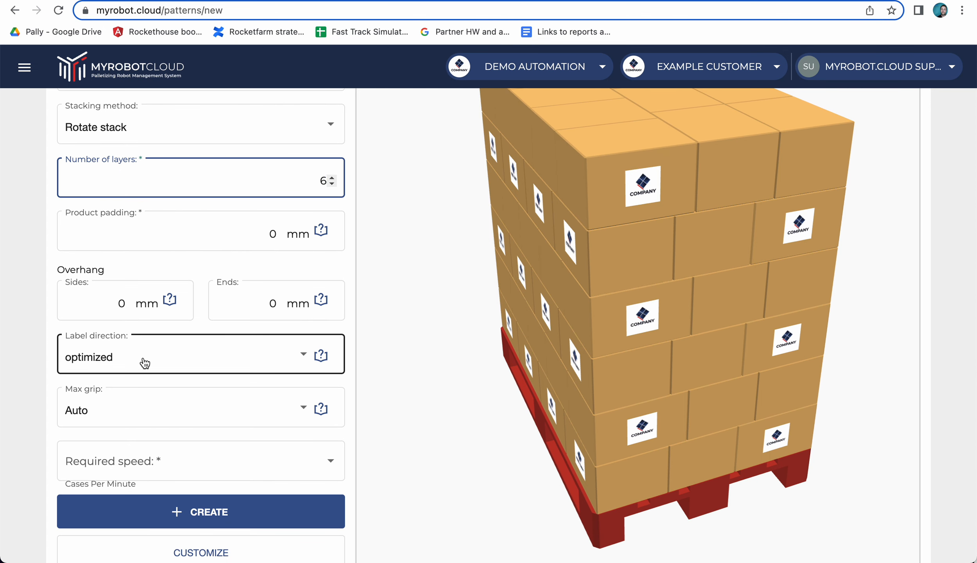
pyautogui.click(171, 366)
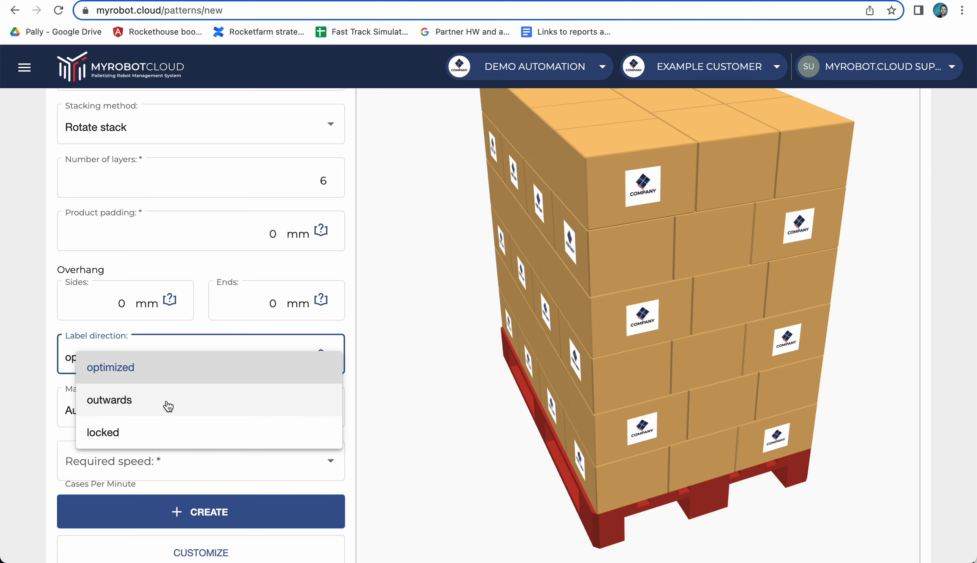
pyautogui.click(167, 405)
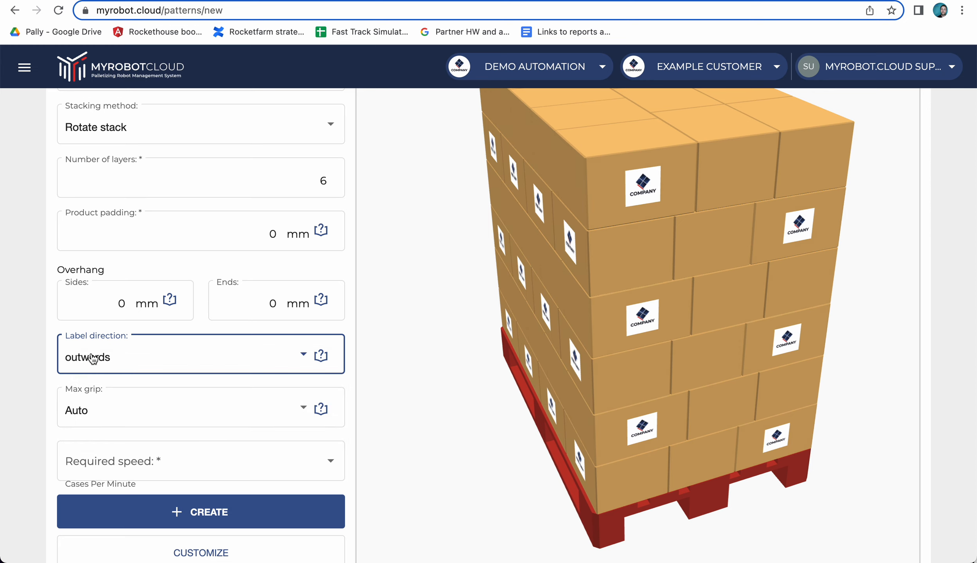
# Step: Try the optimized label direction on the pallet preview and switch back to outwards
pyautogui.scroll(1, 32, 305)
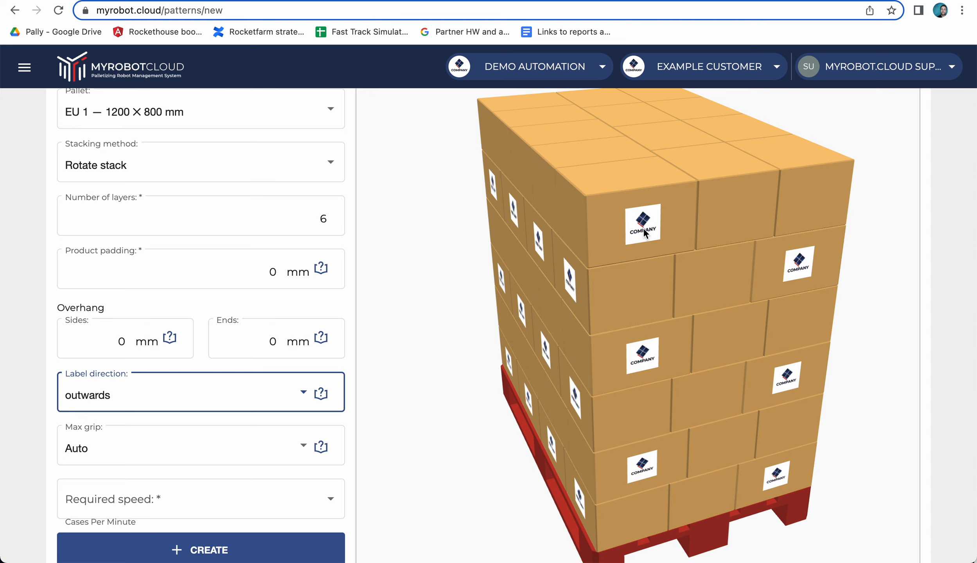
pyautogui.click(270, 396)
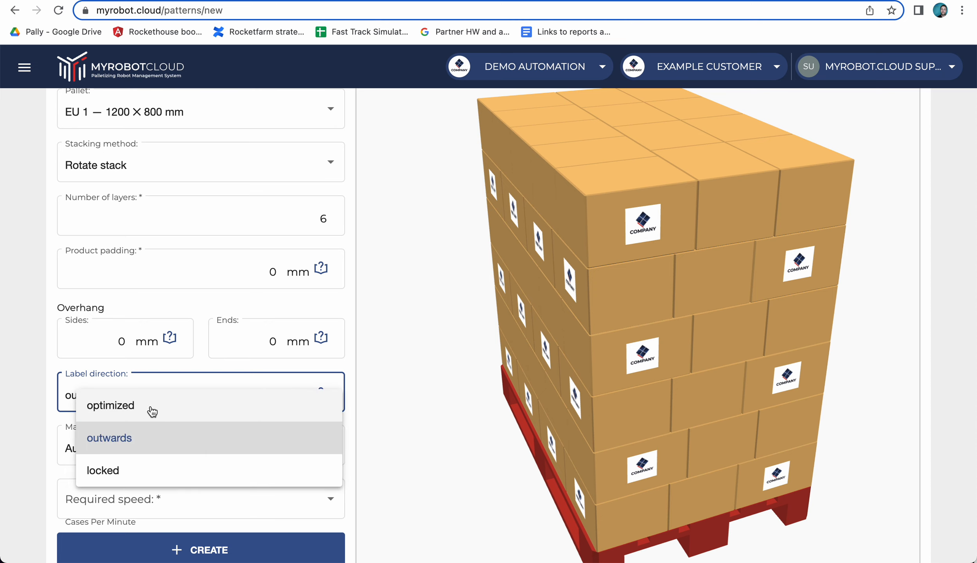
pyautogui.click(166, 407)
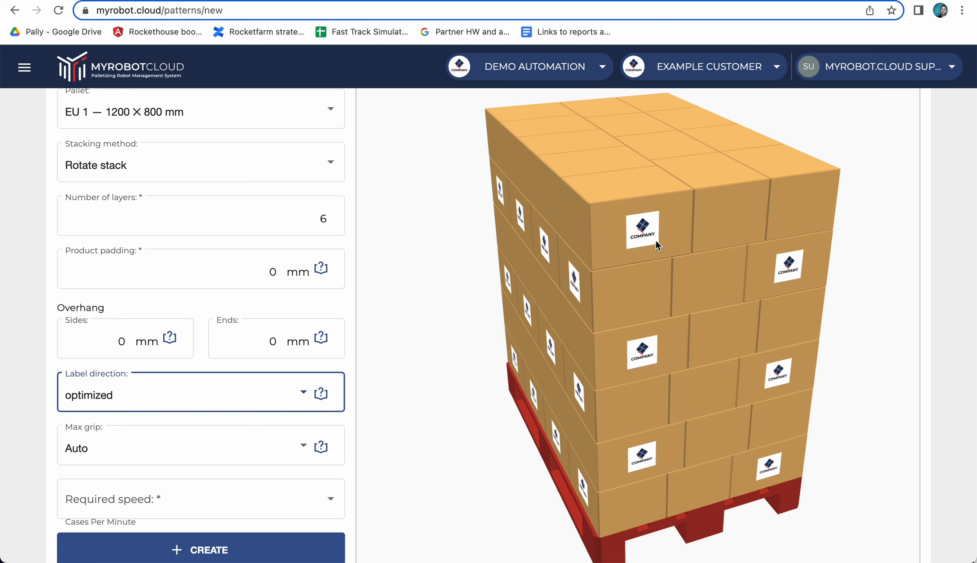
pyautogui.click(212, 393)
pyautogui.click(150, 440)
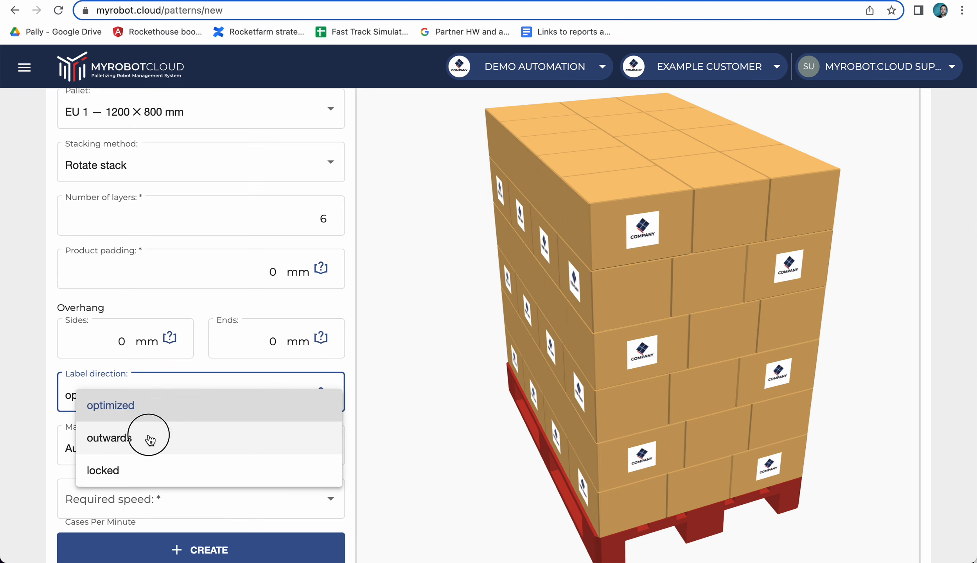
# Step: View the available max grip choices and leave the setting on Auto
pyautogui.scroll(-1, 31, 463)
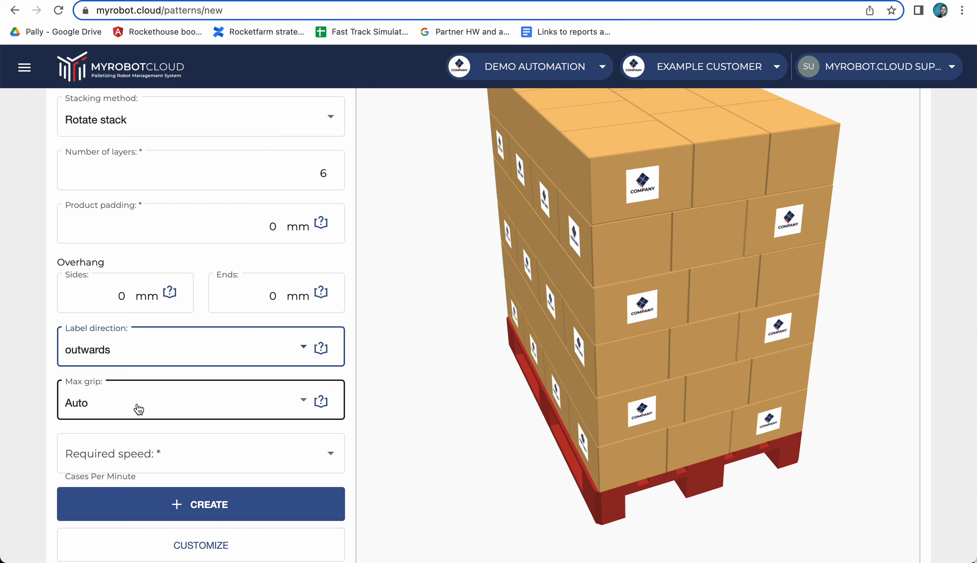
pyautogui.scroll(1, 32, 374)
pyautogui.scroll(1, 31, 374)
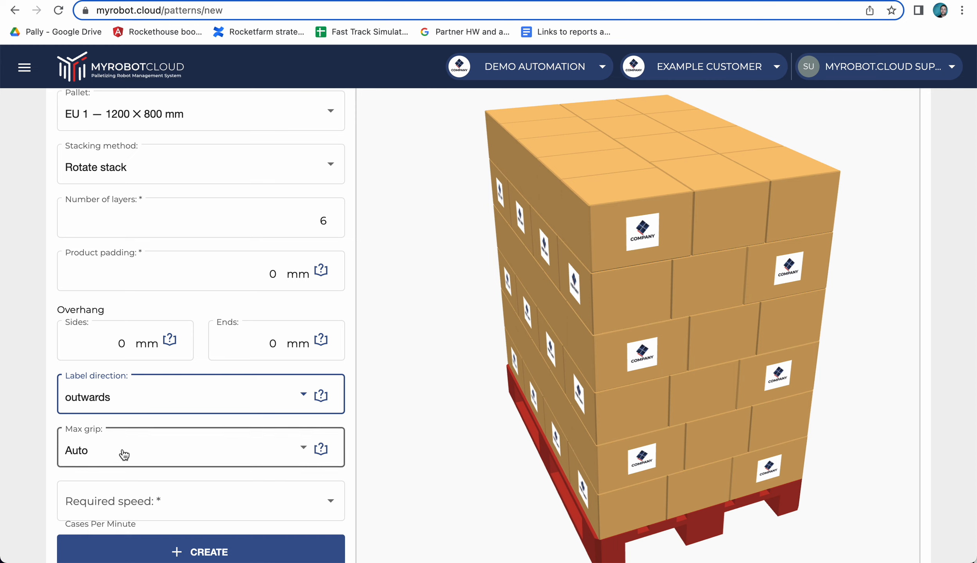
pyautogui.click(273, 451)
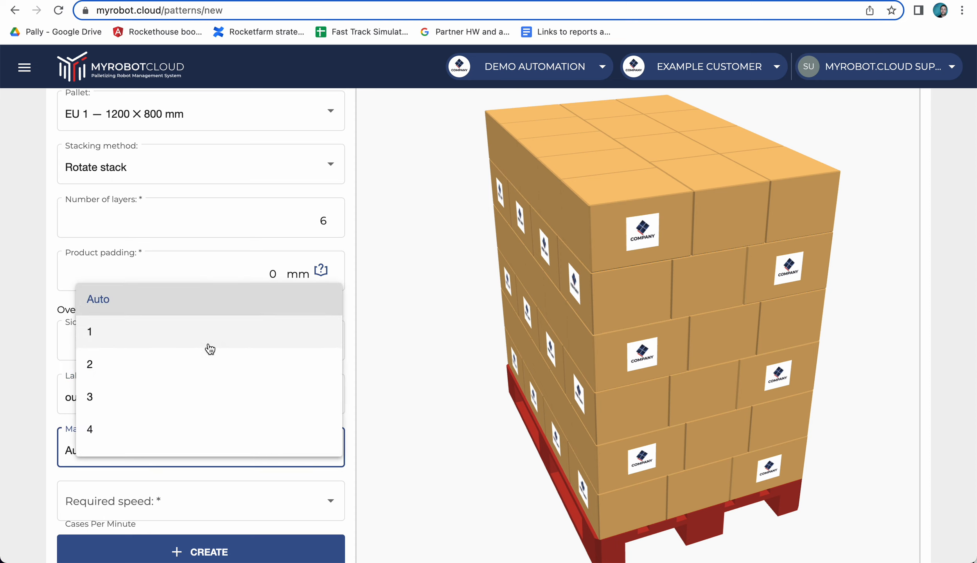
pyautogui.click(30, 377)
# Step: Set the required speed to 12 cases per minute
pyautogui.scroll(-3, 32, 455)
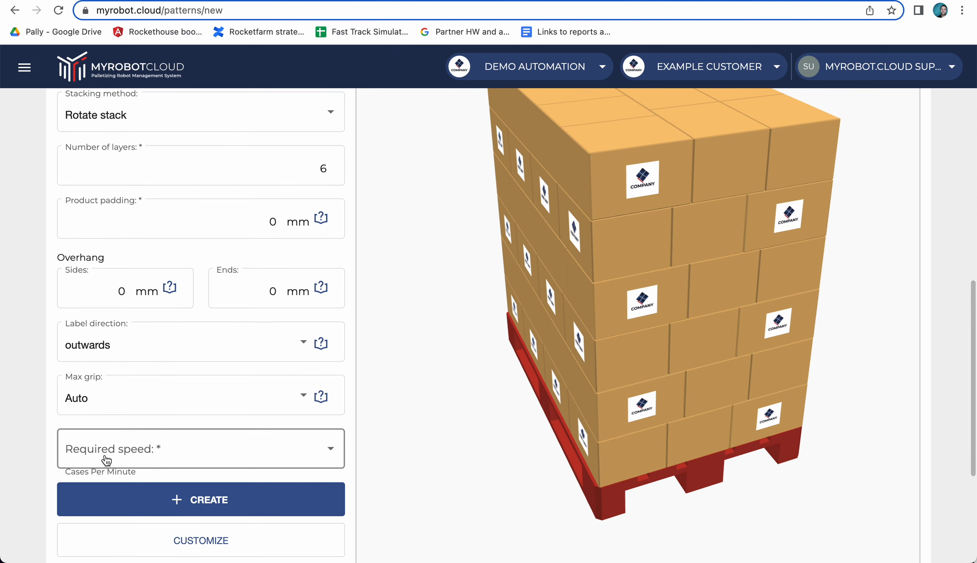
pyautogui.click(329, 453)
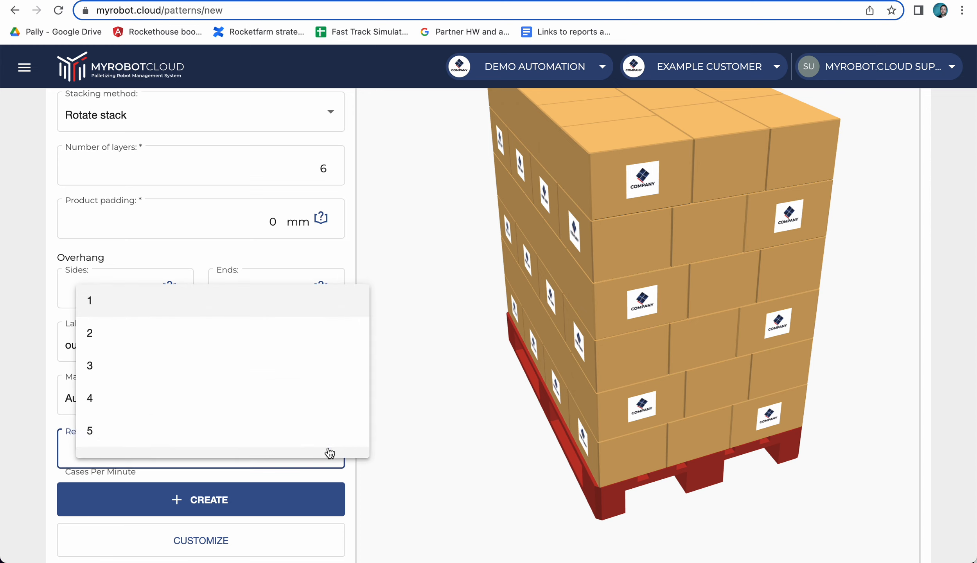
pyautogui.scroll(-5, 215, 397)
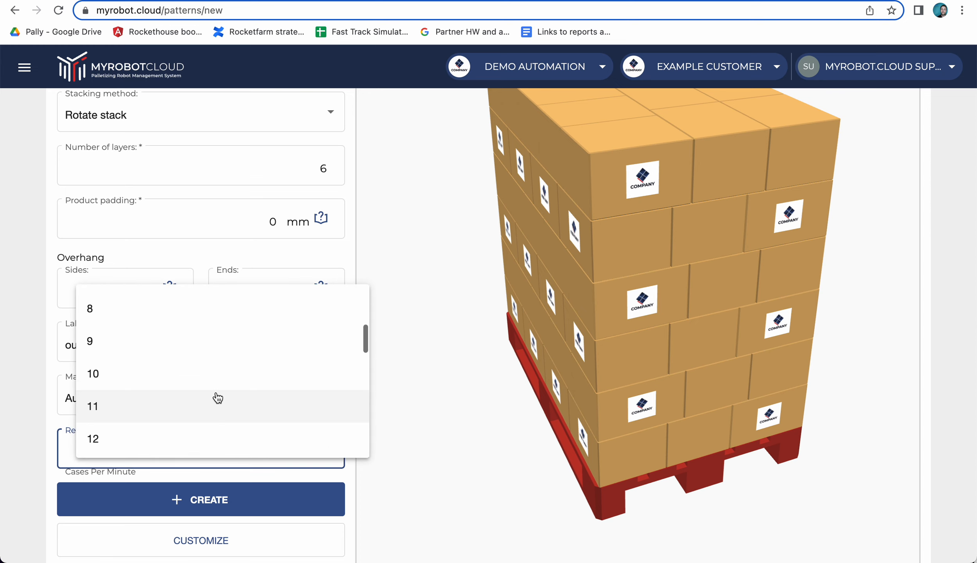
pyautogui.scroll(-2, 216, 397)
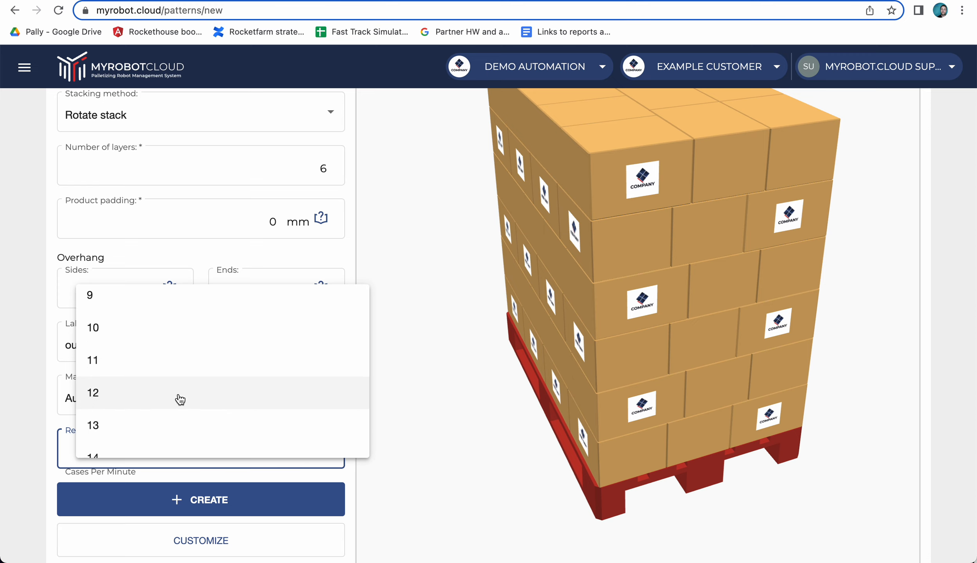
pyautogui.click(196, 397)
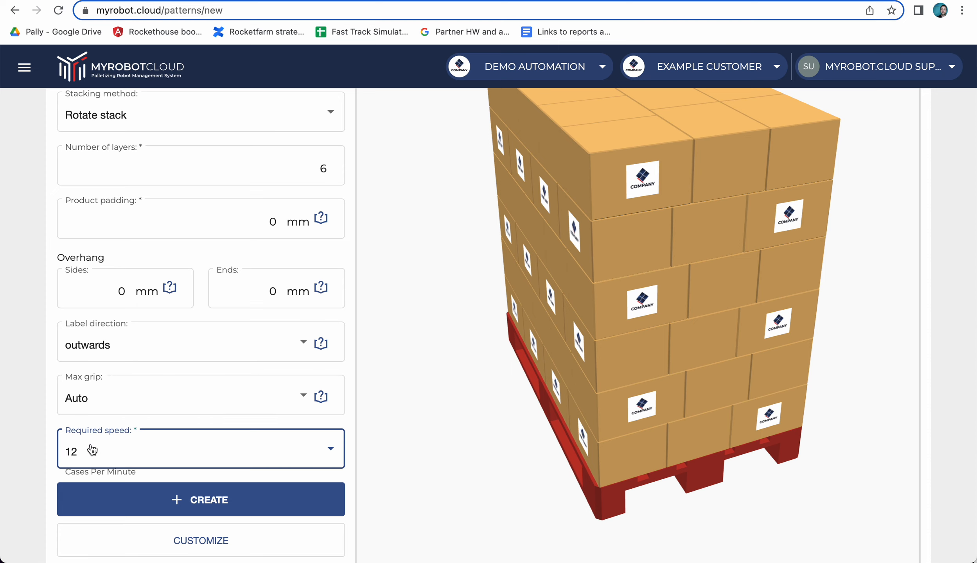
# Step: Review the pattern settings and create the pattern without customizing or simulating it
pyautogui.scroll(2, 24, 334)
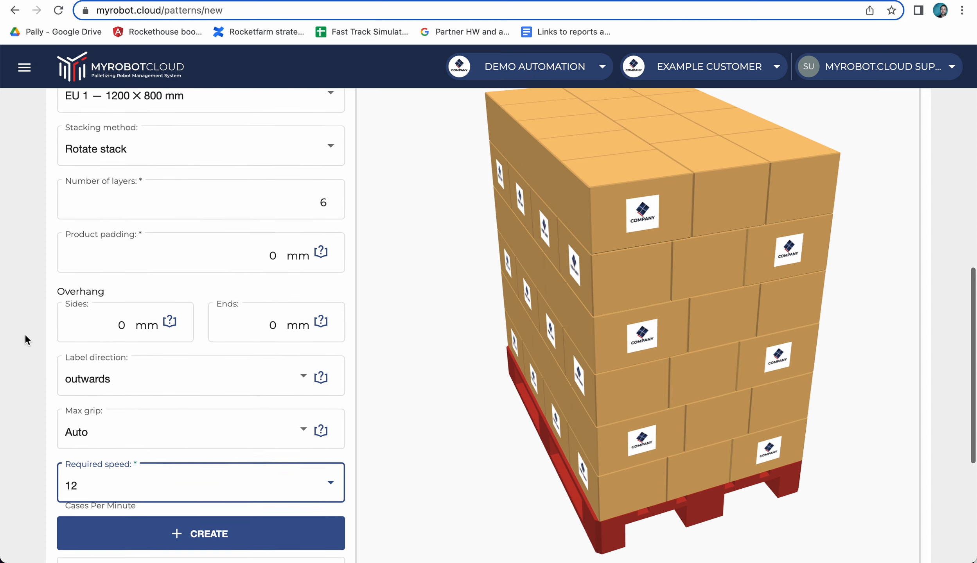
pyautogui.scroll(-4, 24, 334)
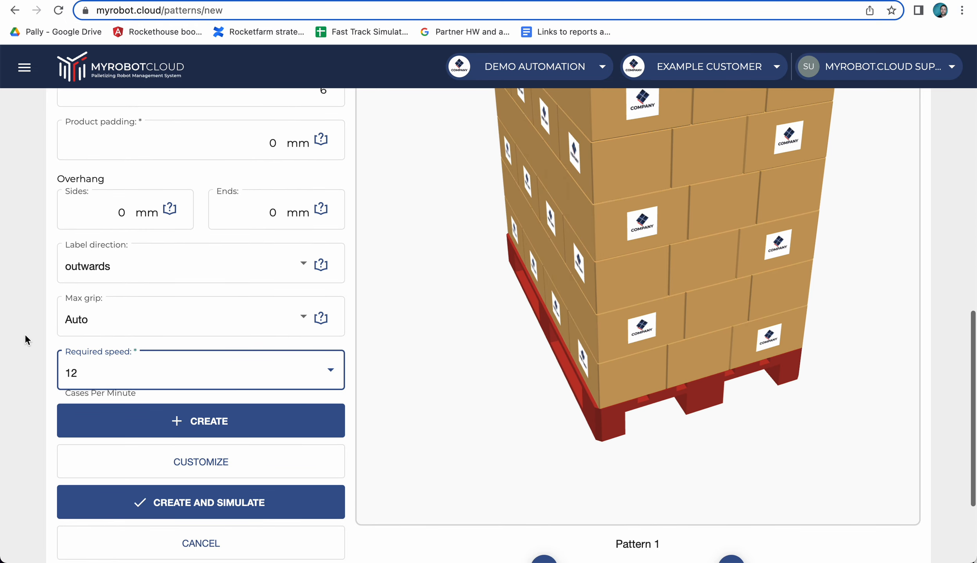
pyautogui.scroll(4, 24, 334)
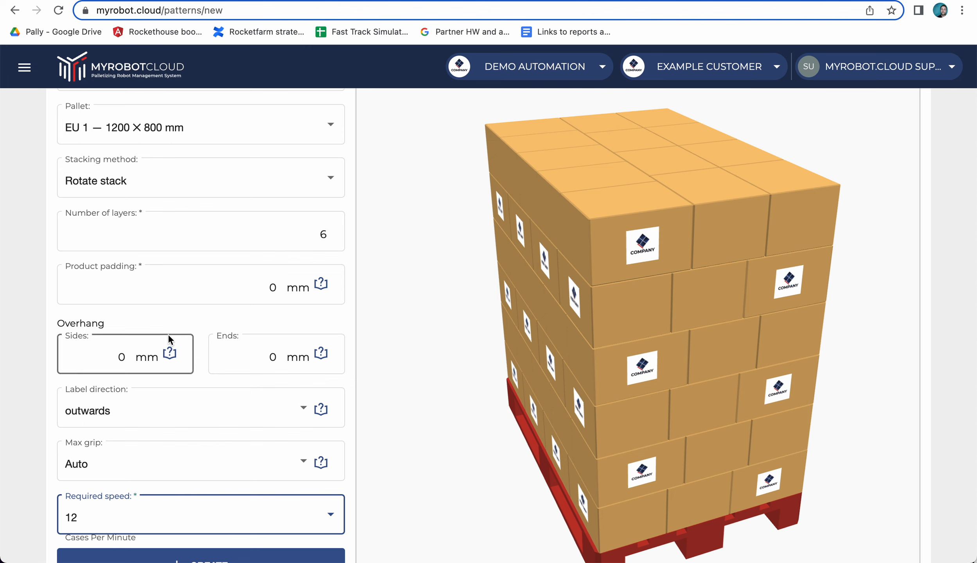
pyautogui.scroll(-5, 14, 382)
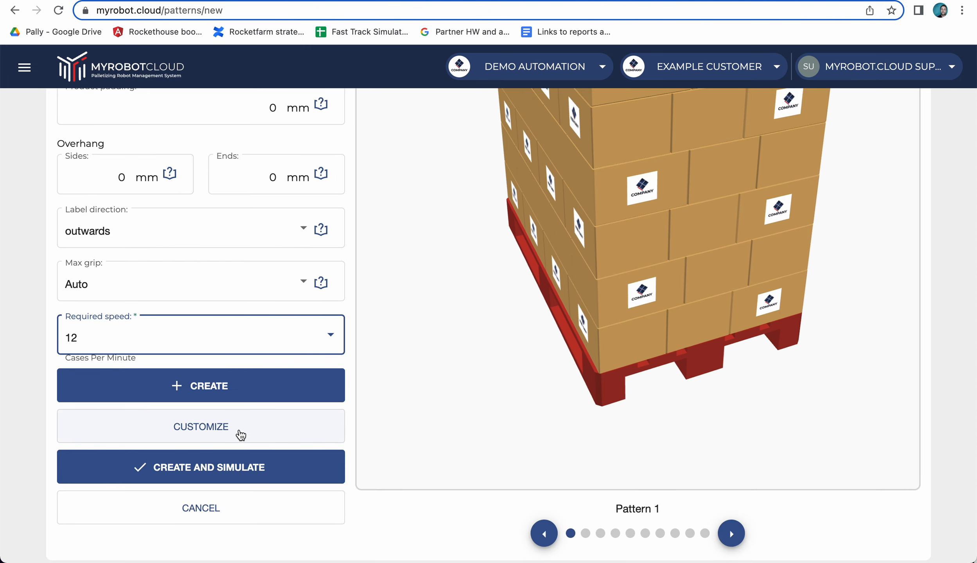
pyautogui.click(281, 389)
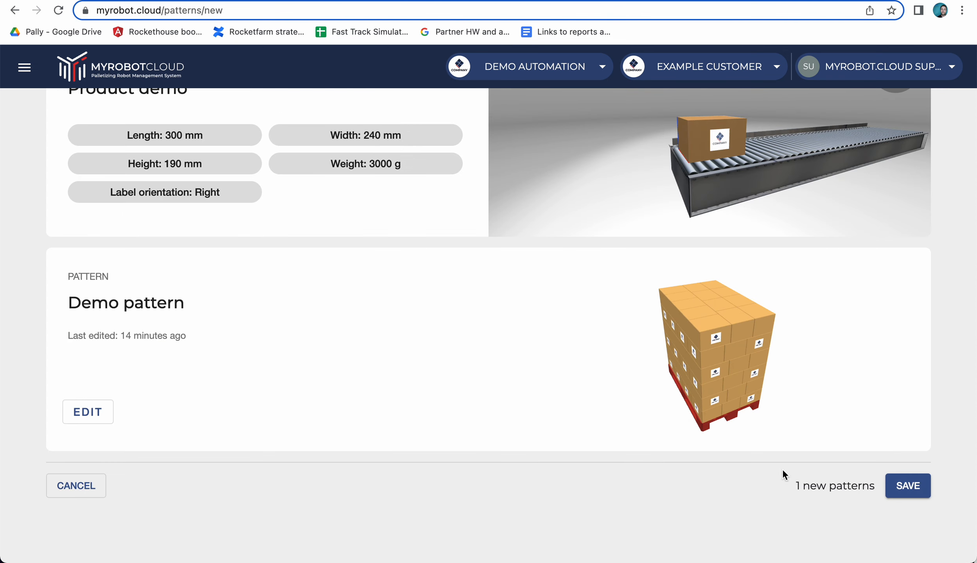
# Step: Check the product and pattern summary and save the new pattern
pyautogui.scroll(2, 966, 317)
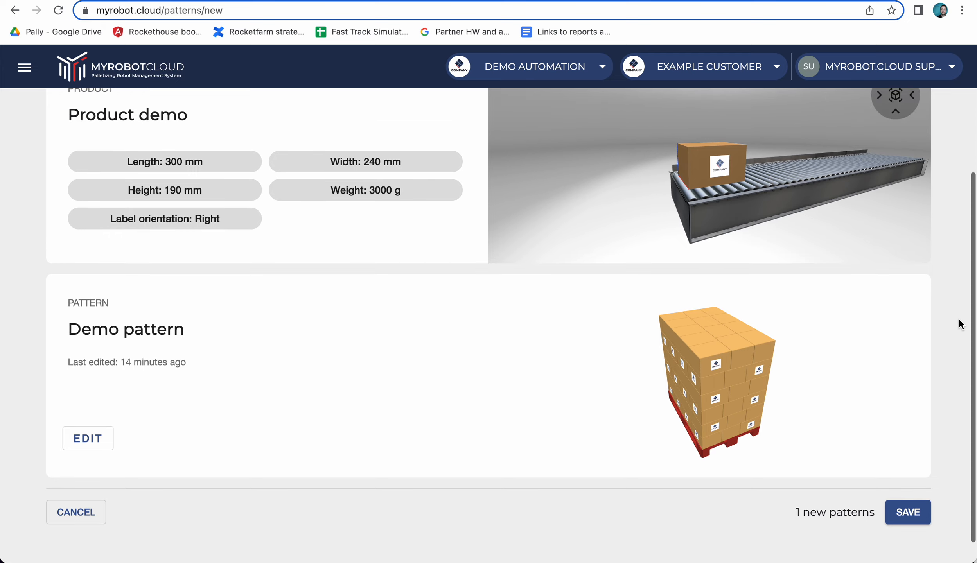
pyautogui.scroll(-1, 960, 324)
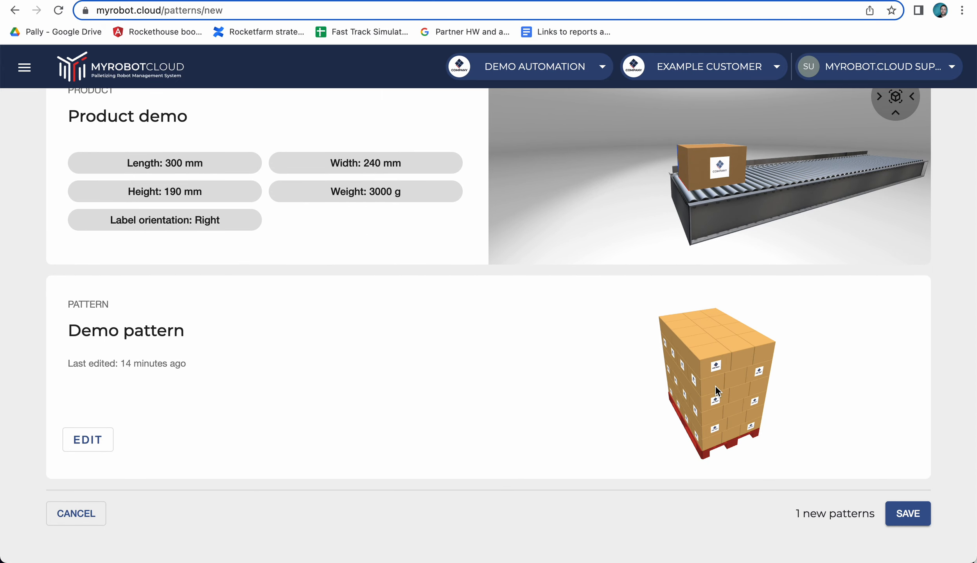
pyautogui.click(907, 510)
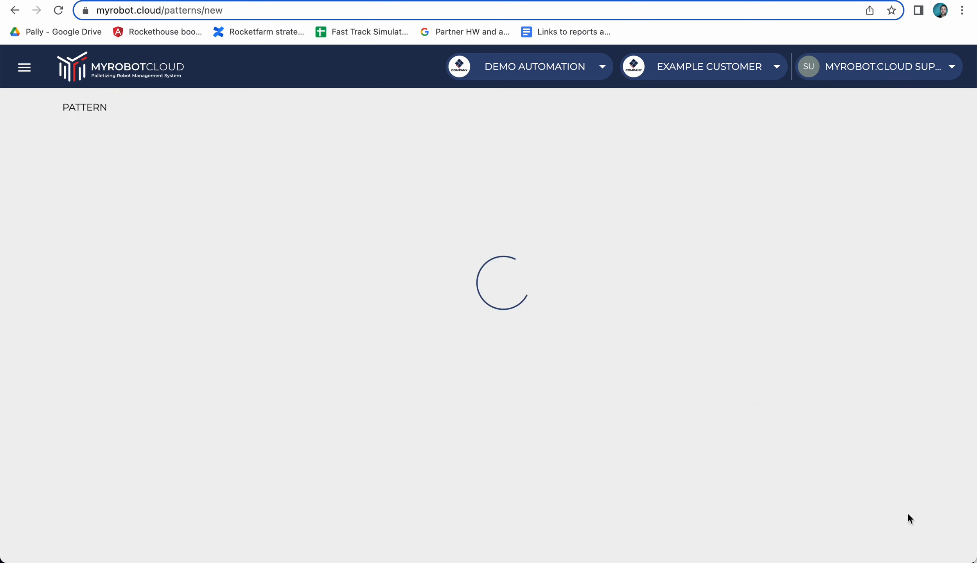